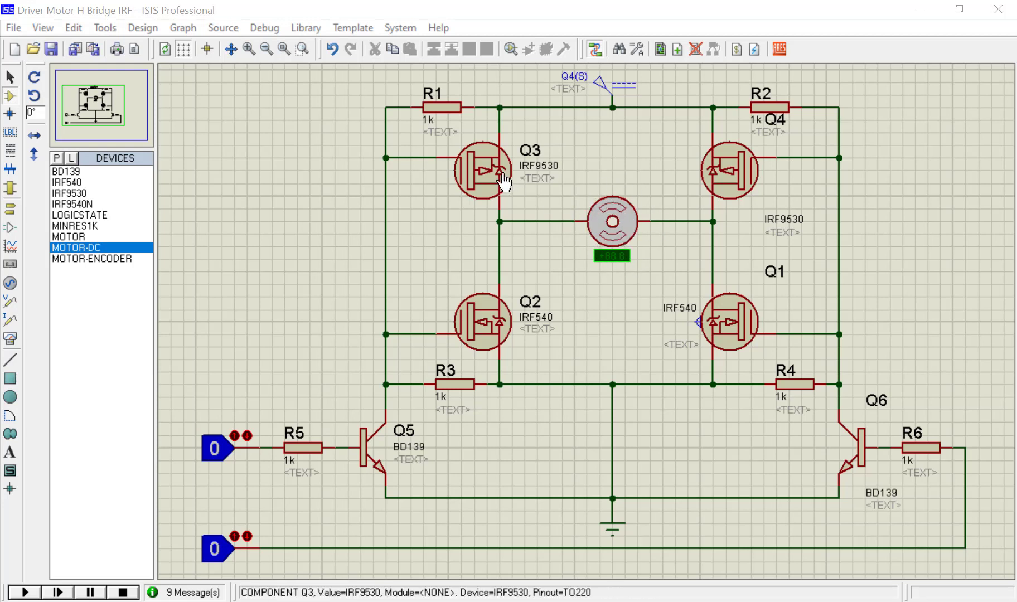
{"action": "left_click", "coordinate": [624, 235]}
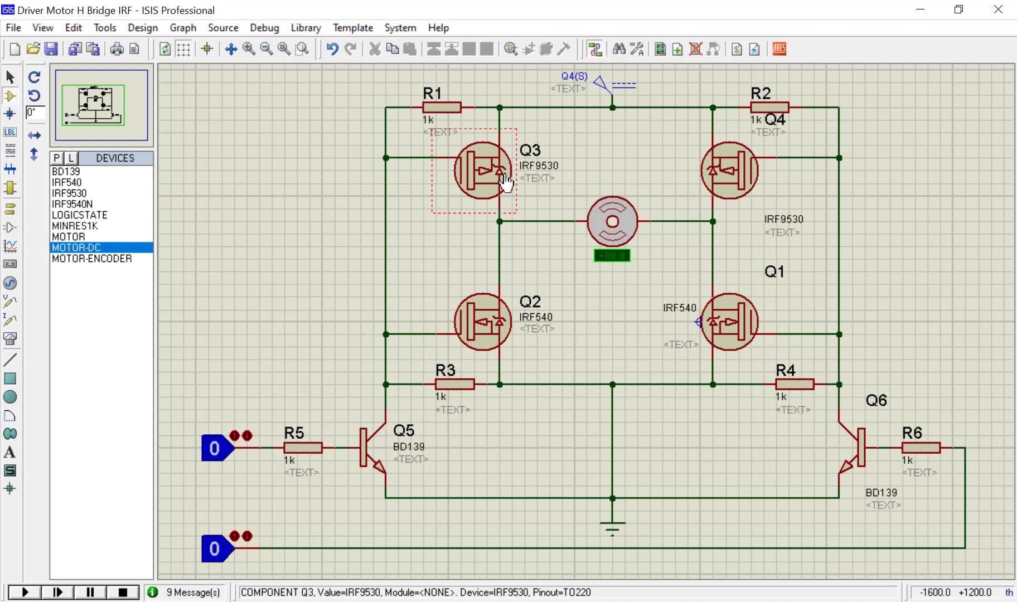
{"action": "left_click", "coordinate": [633, 271]}
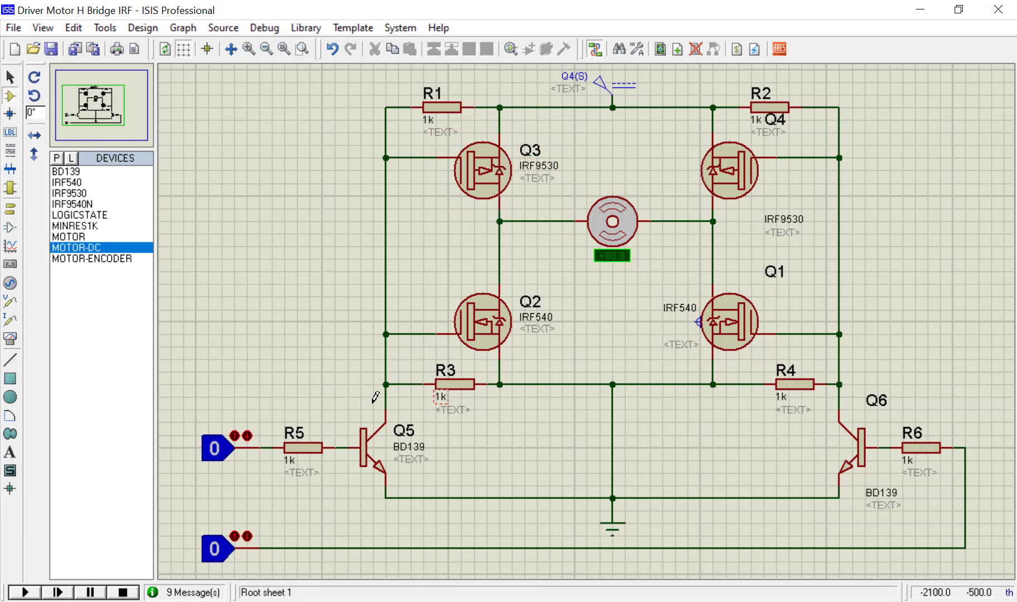
Step: Start the simulation and switch the logic input feeding R5 to 1 and back to 0
{"action": "left_click", "coordinate": [25, 592]}
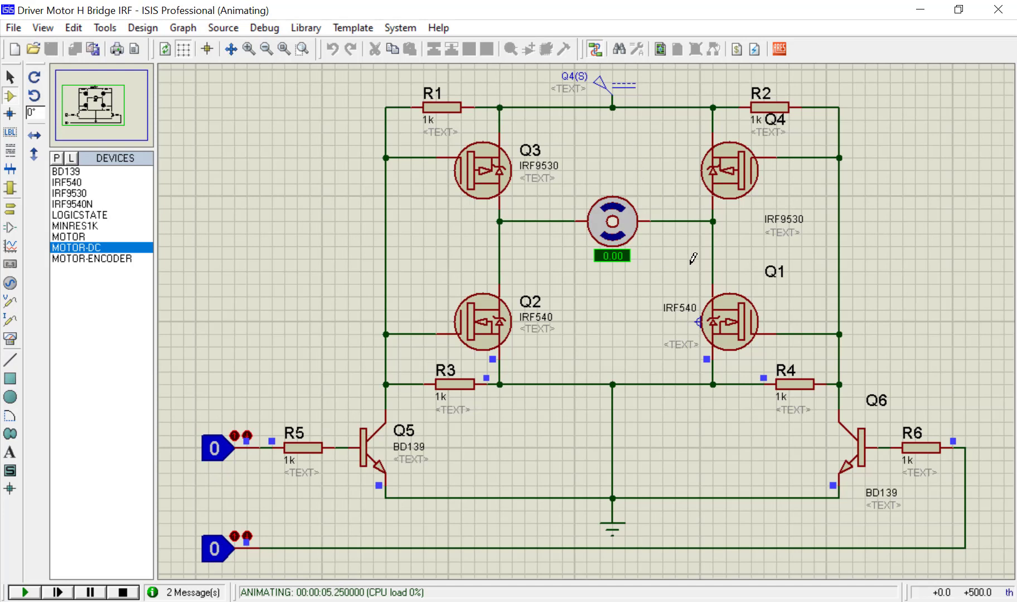
{"action": "left_click", "coordinate": [216, 451]}
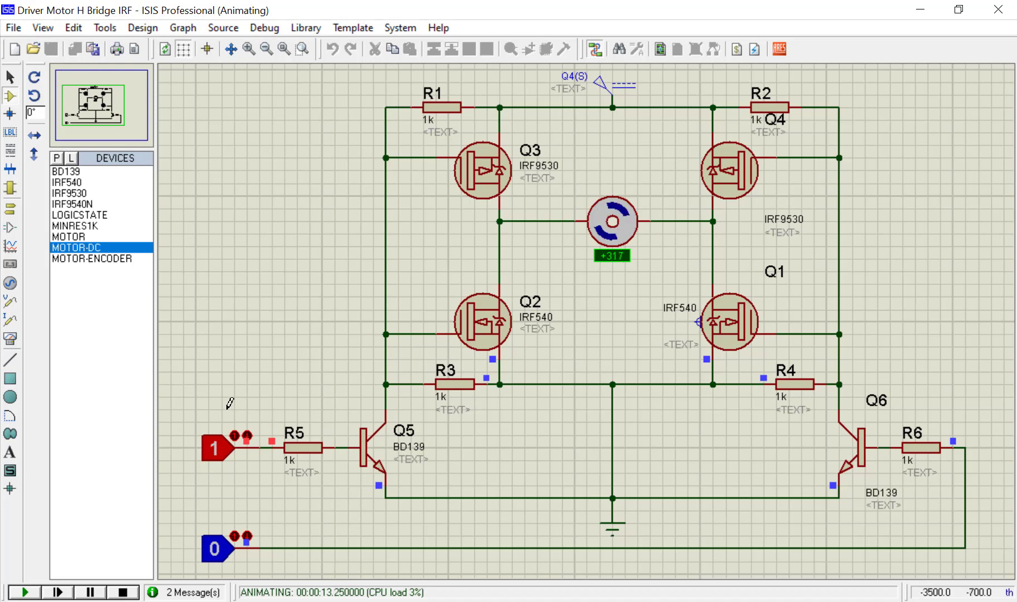
{"action": "left_click", "coordinate": [215, 455]}
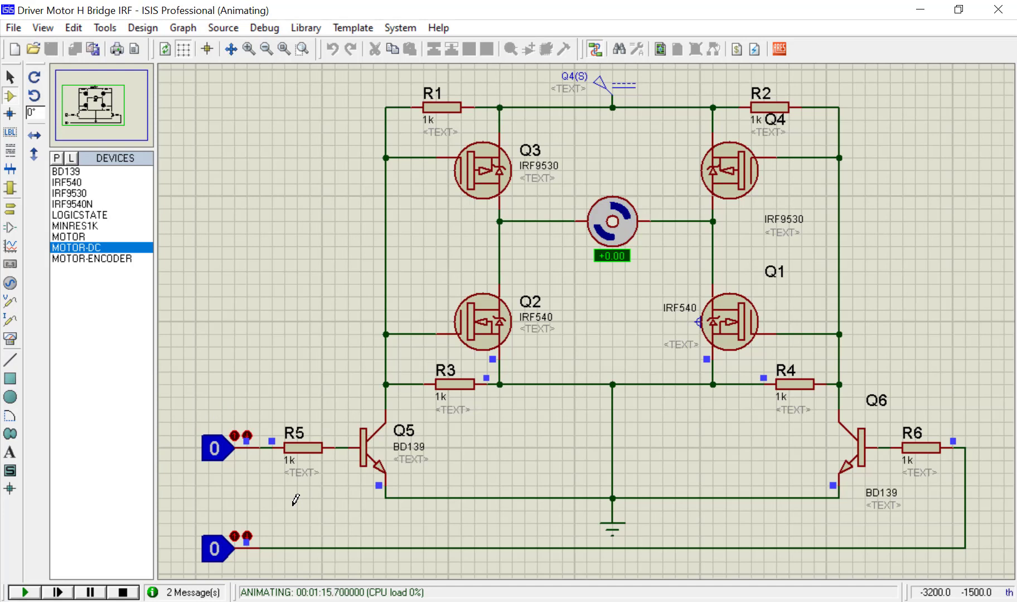
Step: Switch the R6 logic input to 1, add the R5 input at 1, and return both inputs to 0
{"action": "left_click", "coordinate": [218, 551]}
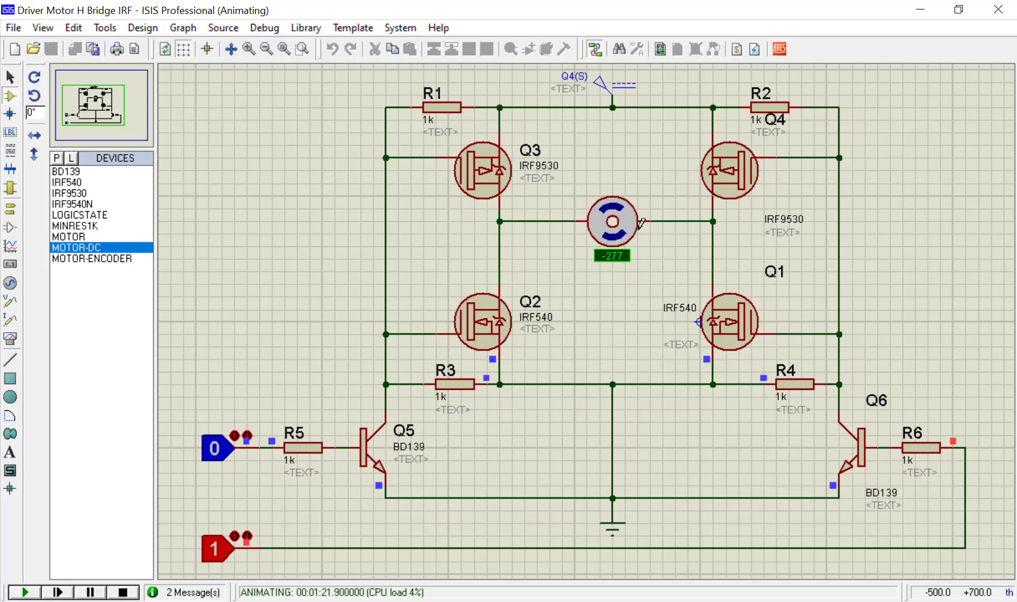
{"action": "left_click", "coordinate": [222, 453]}
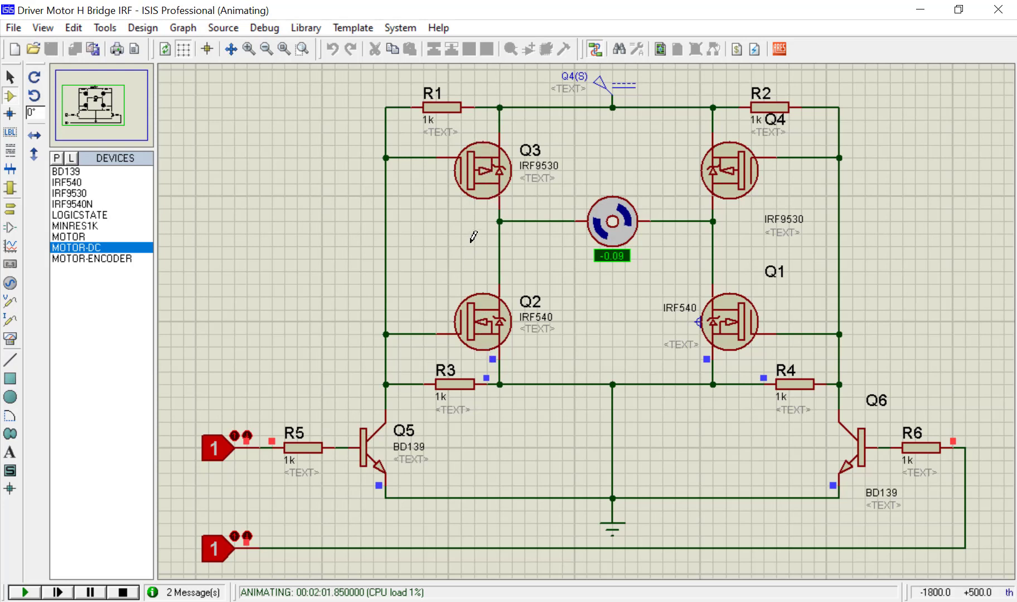
{"action": "left_click", "coordinate": [214, 558]}
{"action": "left_click", "coordinate": [215, 453]}
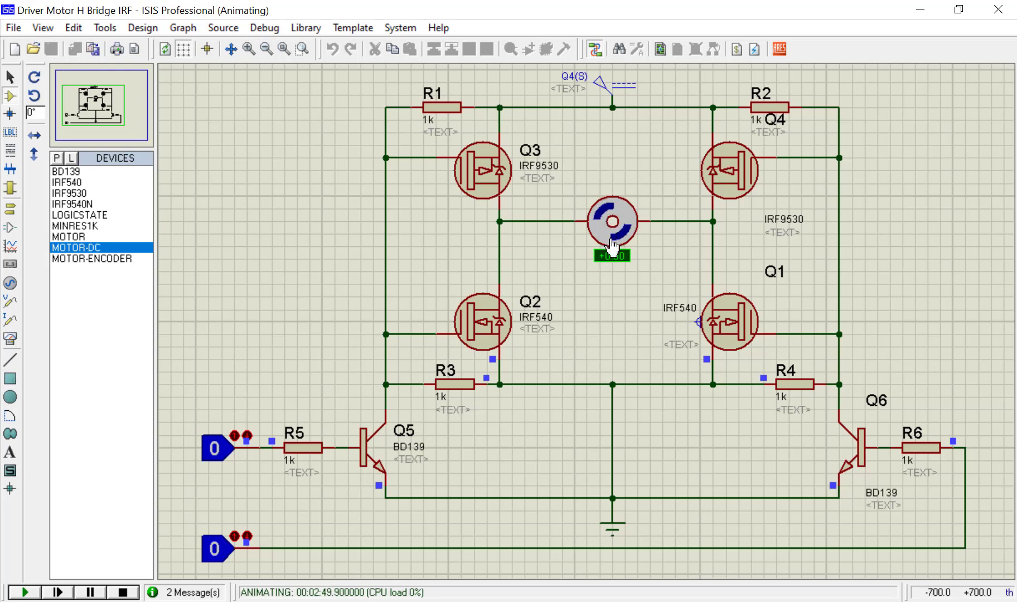
Step: Pulse the R5 logic input to 1 and back to 0, followed by the same pulse on the R6 input
{"action": "left_click", "coordinate": [223, 456]}
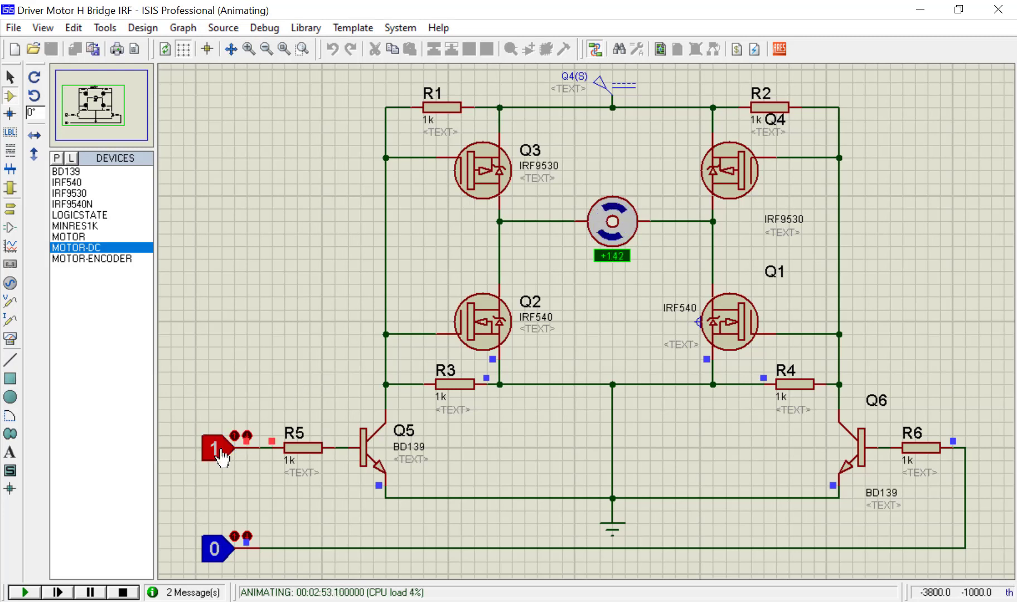
{"action": "left_click", "coordinate": [222, 456]}
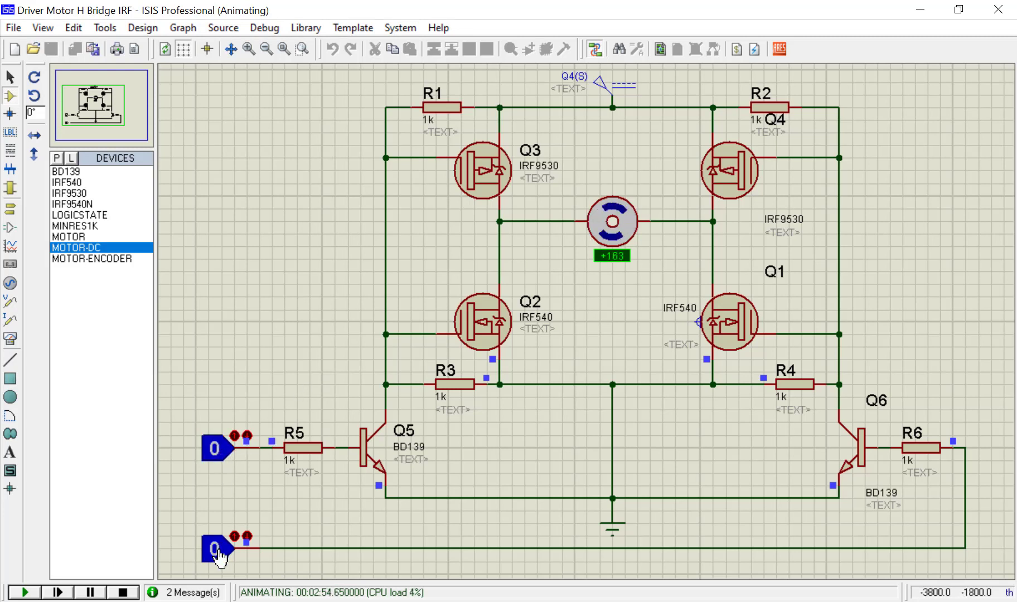
{"action": "left_click", "coordinate": [220, 548]}
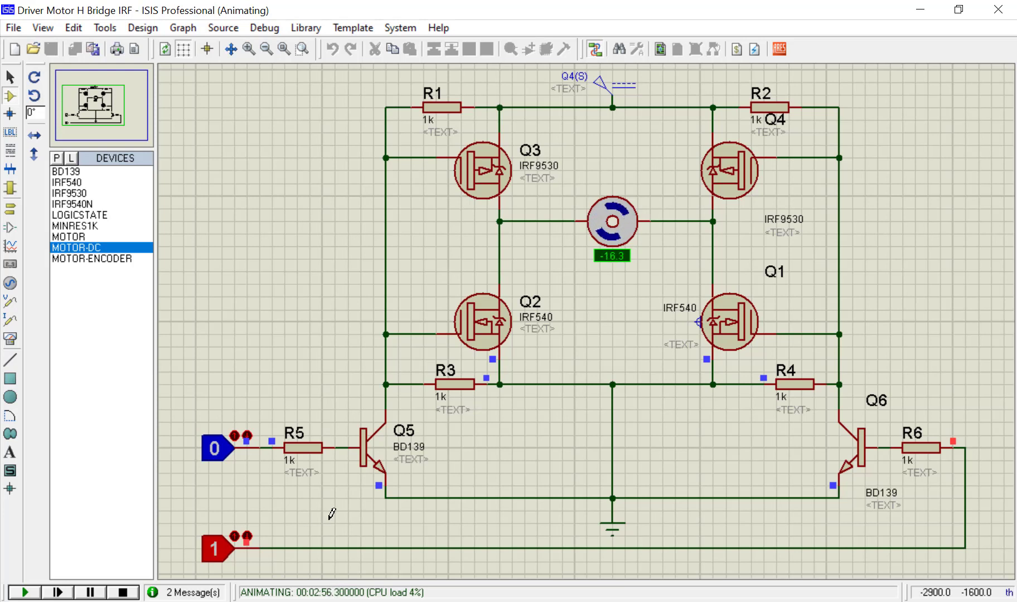
{"action": "left_click", "coordinate": [219, 548]}
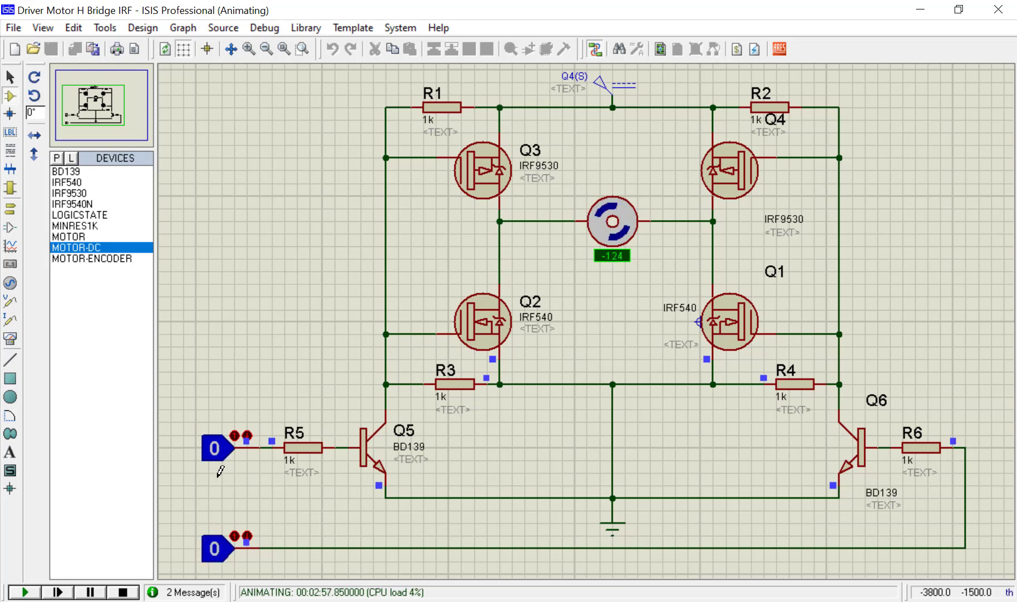
Step: Repeat the motor direction test by switching the R5 input and the R6 input in turn to 1 and back to 0
{"action": "left_click", "coordinate": [220, 453]}
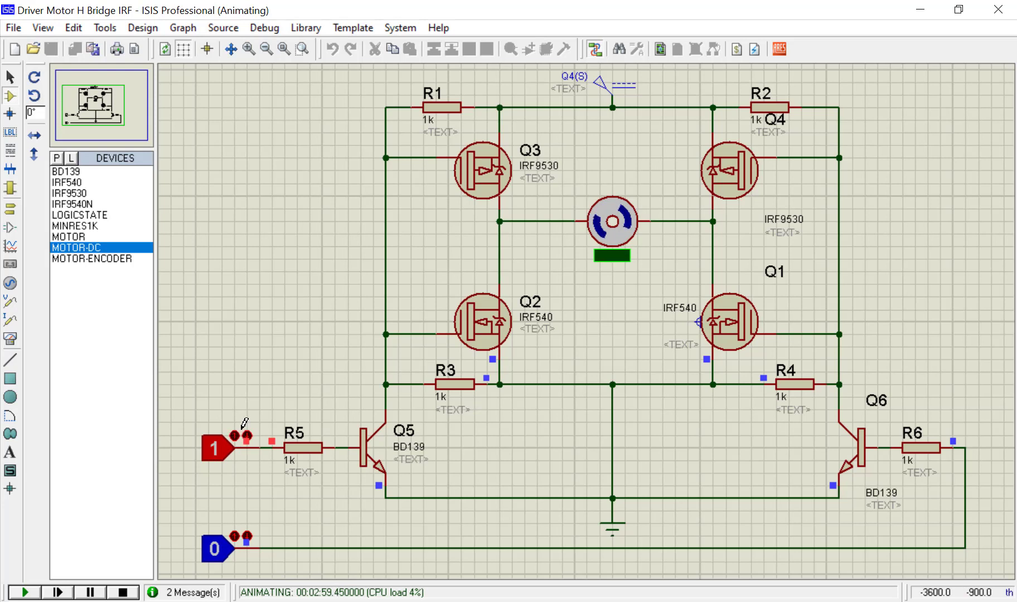
{"action": "left_click", "coordinate": [218, 457]}
{"action": "left_click", "coordinate": [216, 549]}
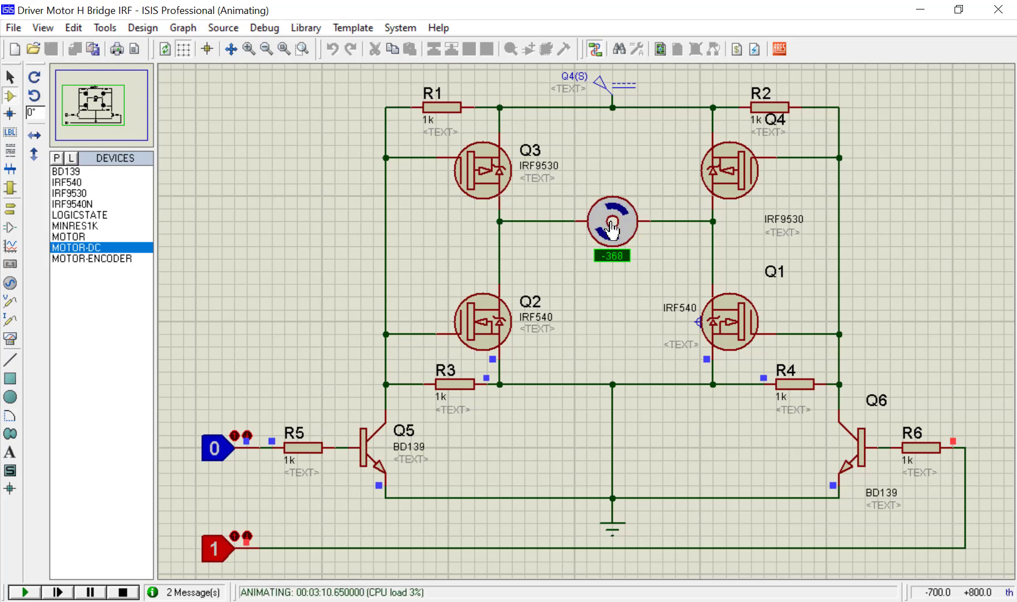
{"action": "left_click", "coordinate": [222, 555]}
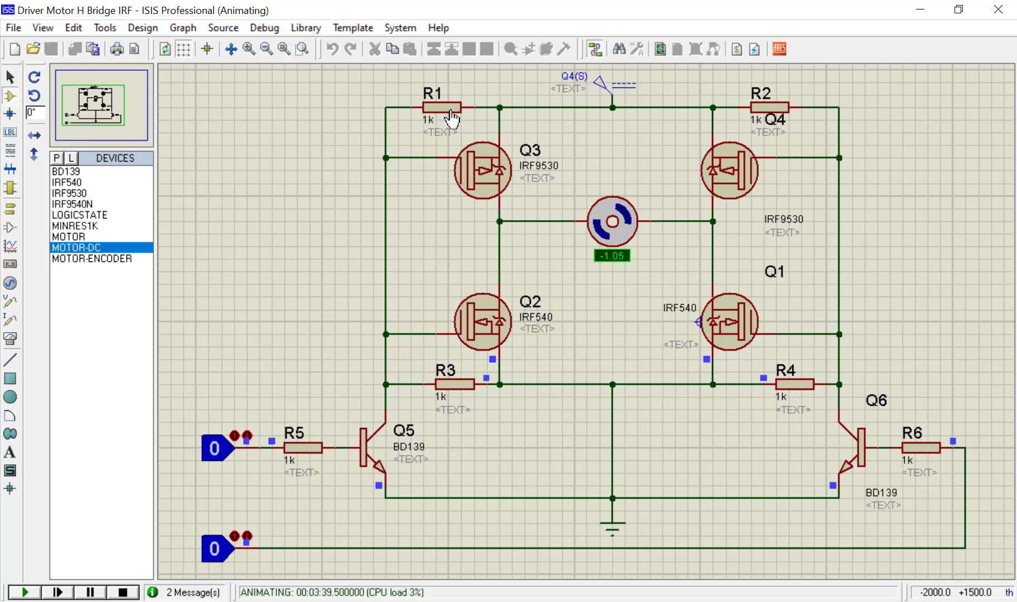
Step: Run the motor once more in each direction with single pulses on the R5 and R6 inputs, and stop the simulation
{"action": "left_click", "coordinate": [216, 446]}
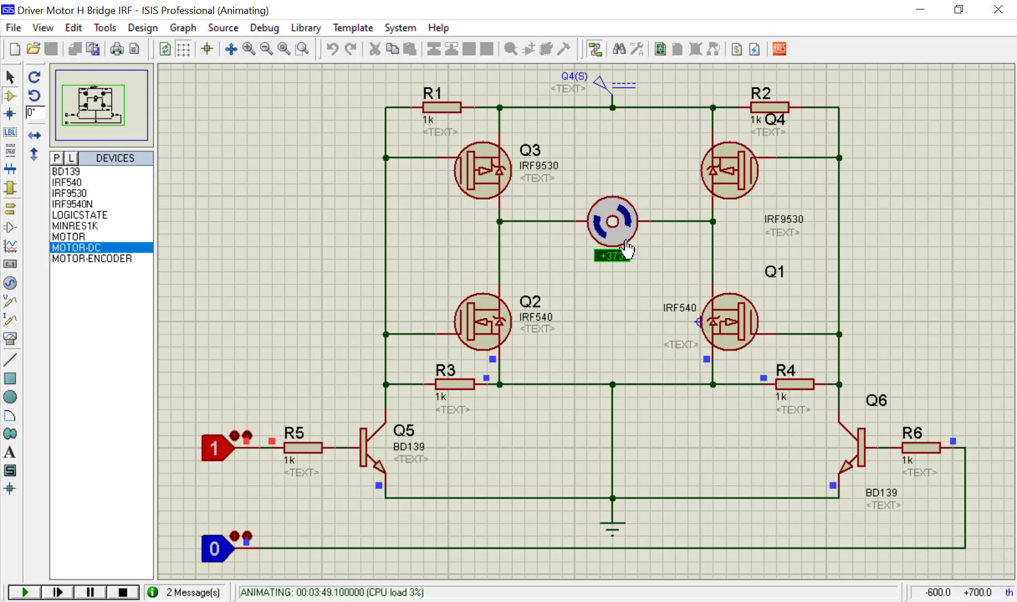
{"action": "left_click", "coordinate": [215, 452]}
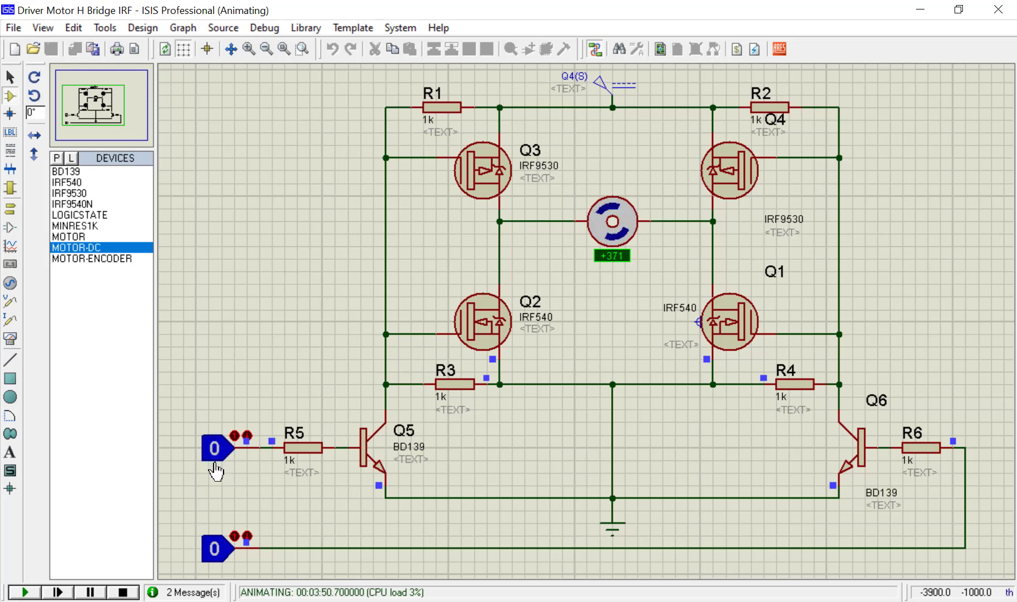
{"action": "left_click", "coordinate": [211, 558]}
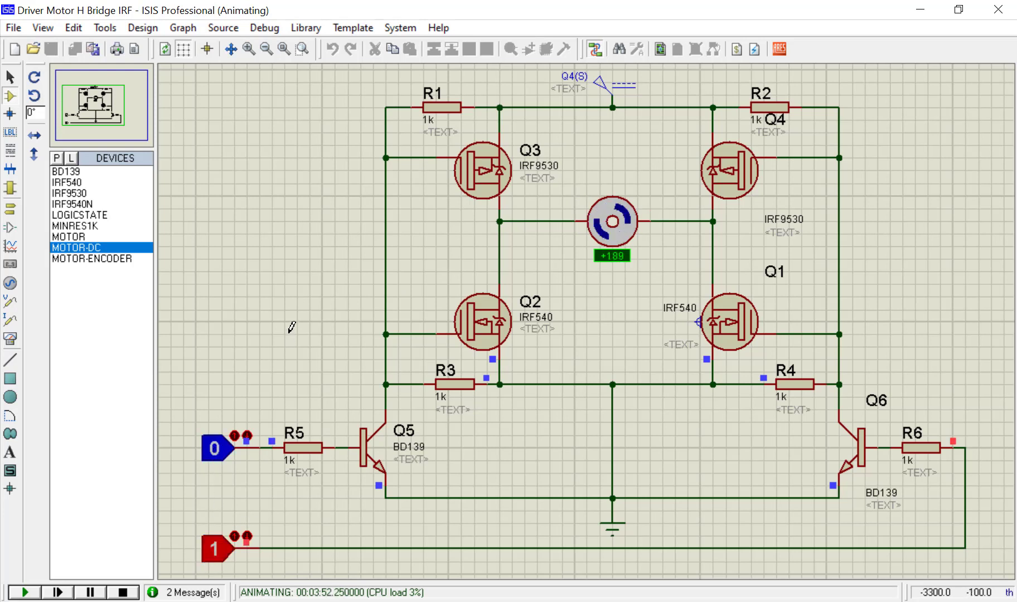
{"action": "left_click", "coordinate": [216, 550]}
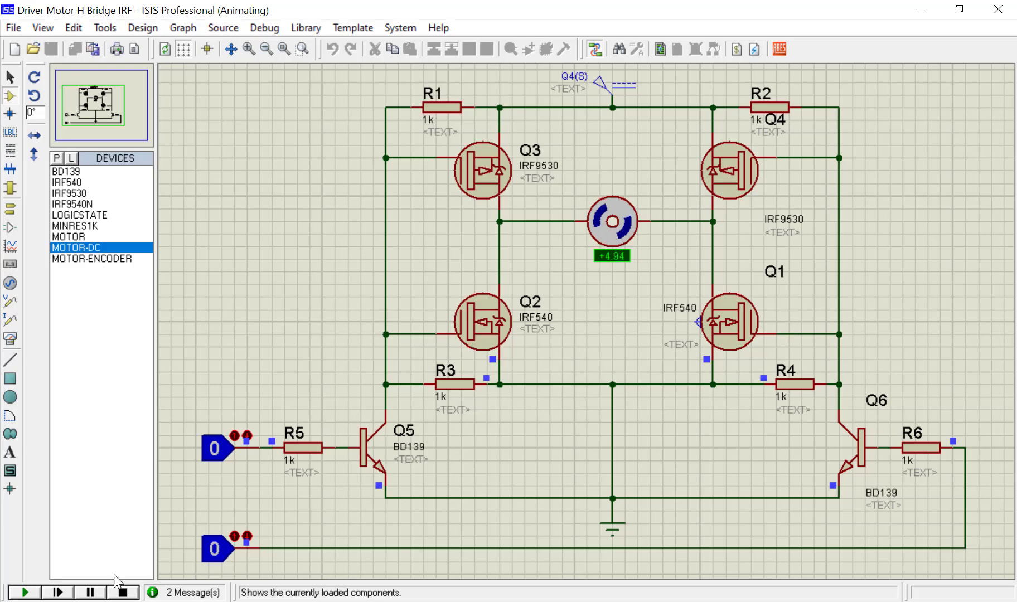
{"action": "left_click", "coordinate": [123, 593]}
Step: Search the device library for "logic" and add LOGICPROBE (BIG) to the design's device list
{"action": "key", "text": "p"}
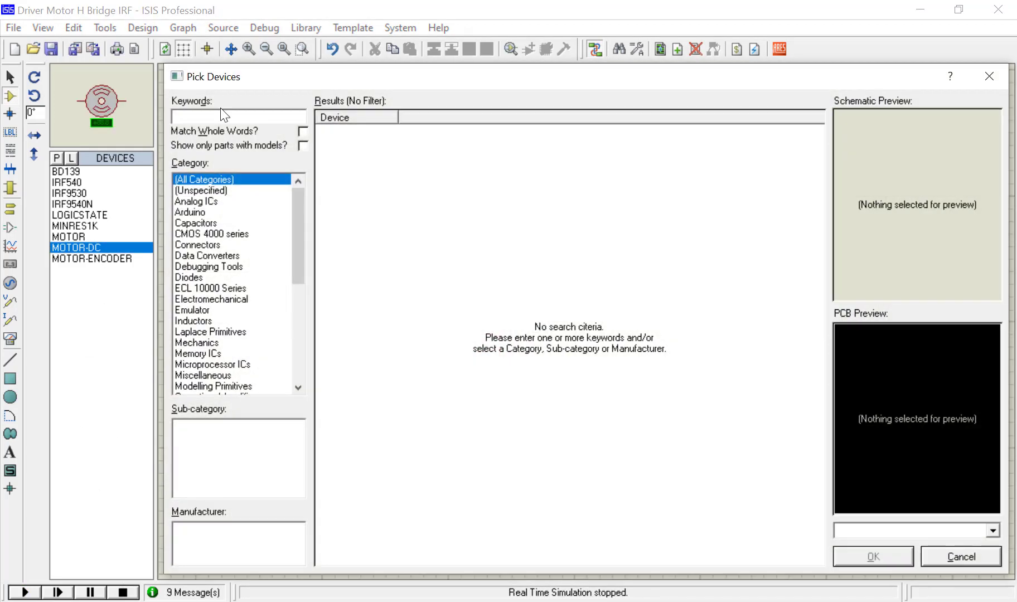
{"action": "type", "text": "logic"}
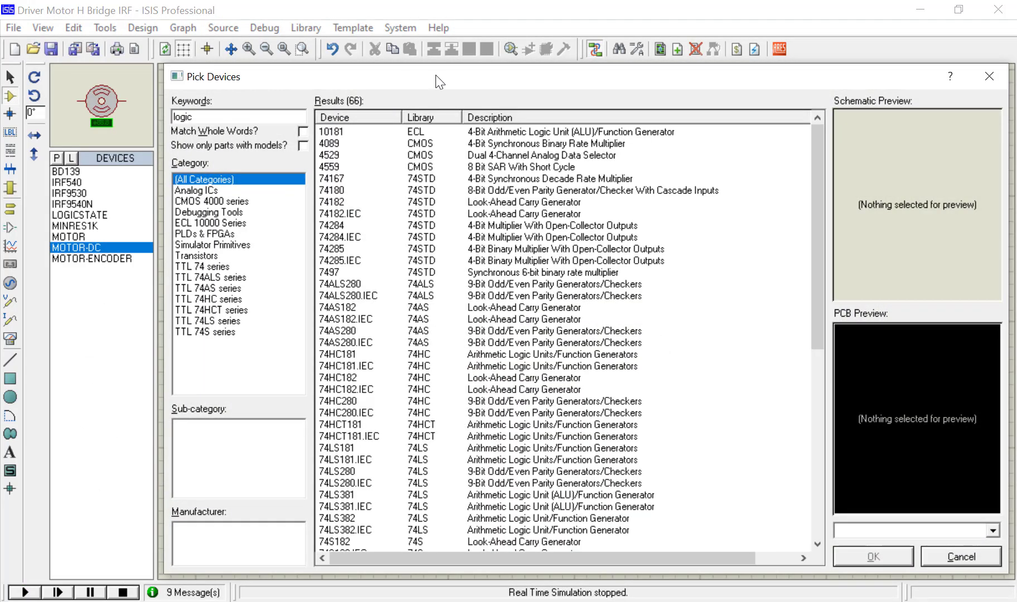
{"action": "scroll", "coordinate": [650, 335], "scroll_direction": "down", "scroll_amount": 10}
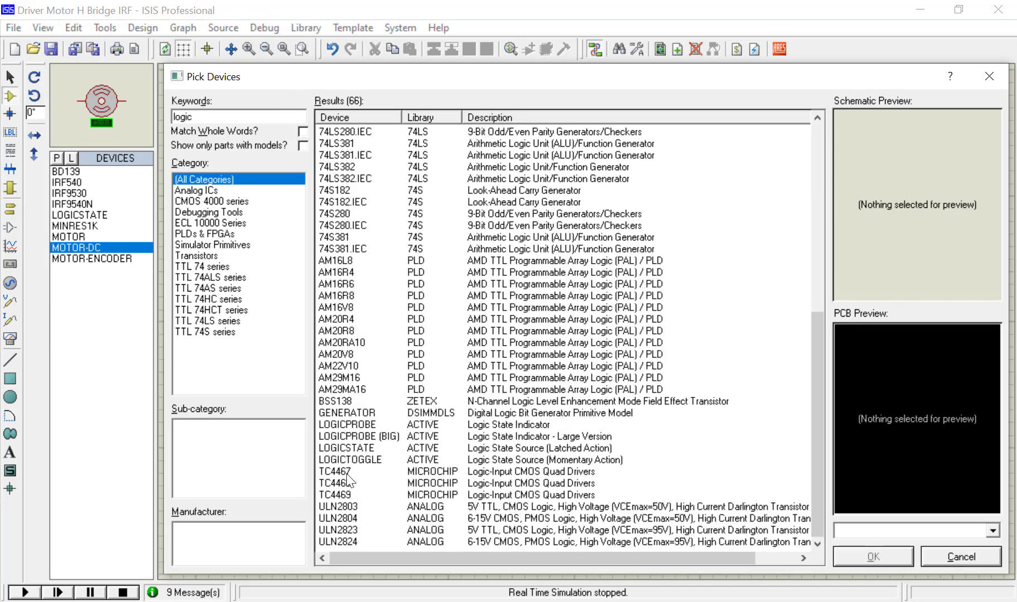
{"action": "left_click", "coordinate": [350, 424]}
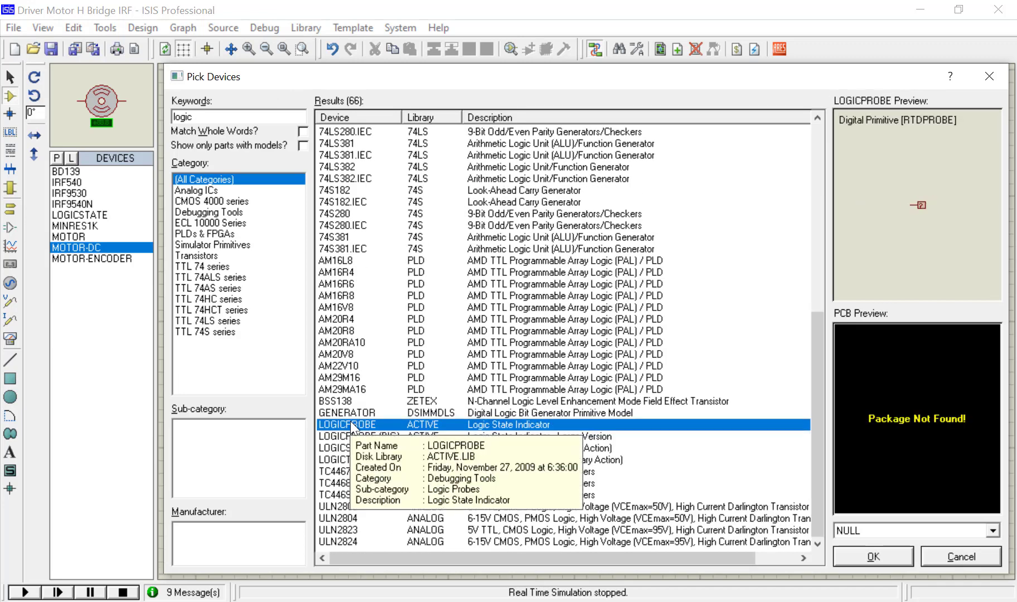
{"action": "key", "text": "Down"}
{"action": "left_click", "coordinate": [845, 552]}
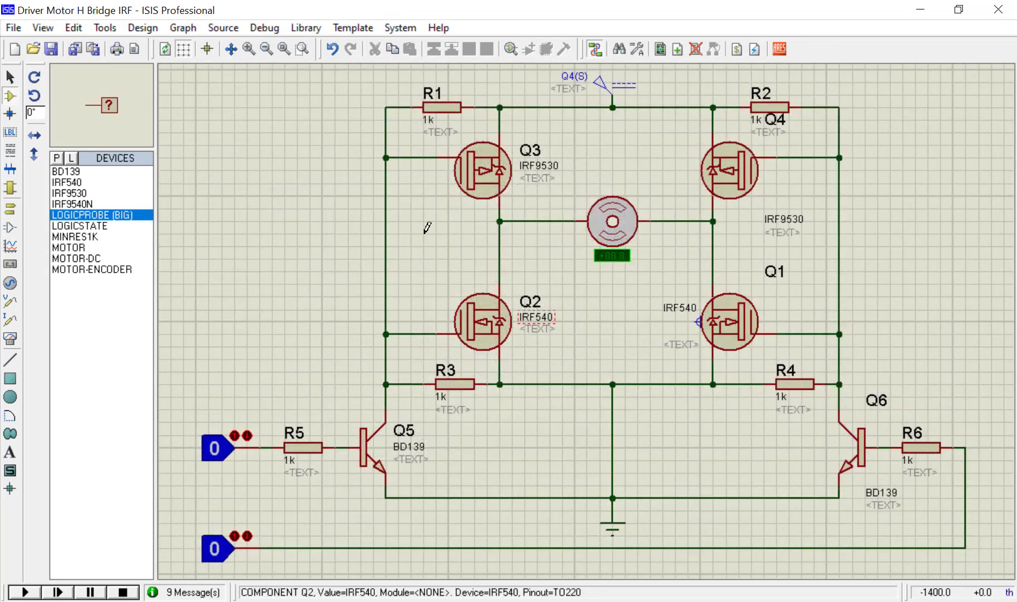
Step: Place a big logic probe beside the Q3/Q2 gate line, rotate it 180 degrees, and wire it to that line
{"action": "left_click", "coordinate": [312, 271]}
{"action": "right_click", "coordinate": [320, 273]}
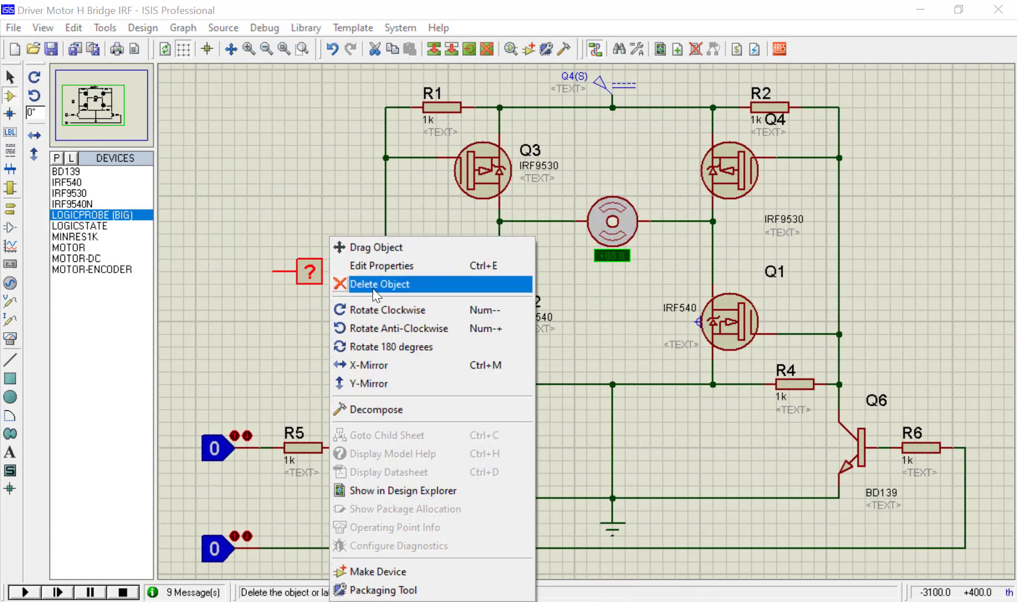
{"action": "left_click", "coordinate": [438, 347]}
{"action": "left_click", "coordinate": [278, 274]}
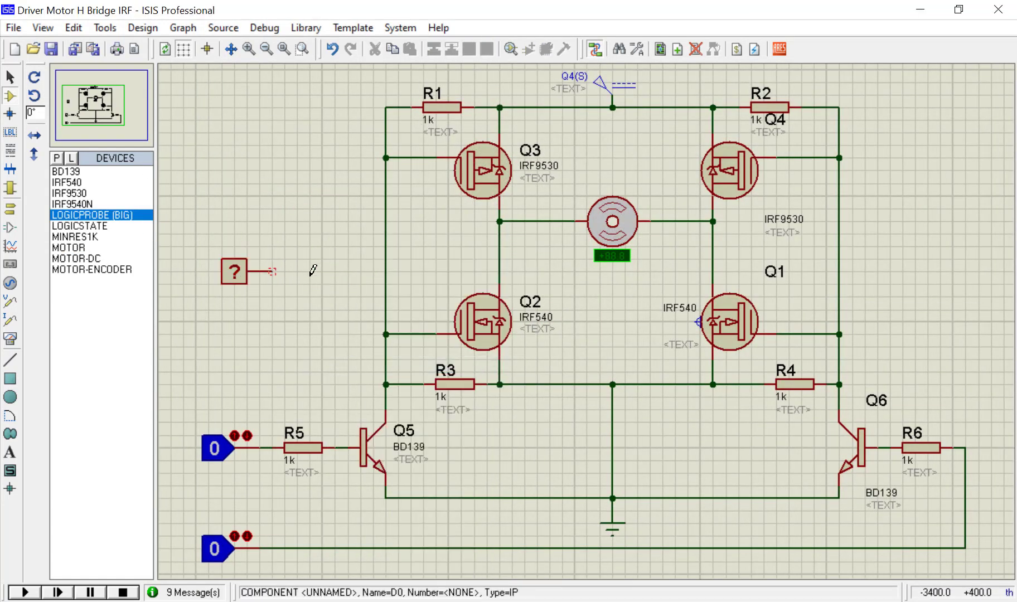
{"action": "left_click", "coordinate": [386, 272]}
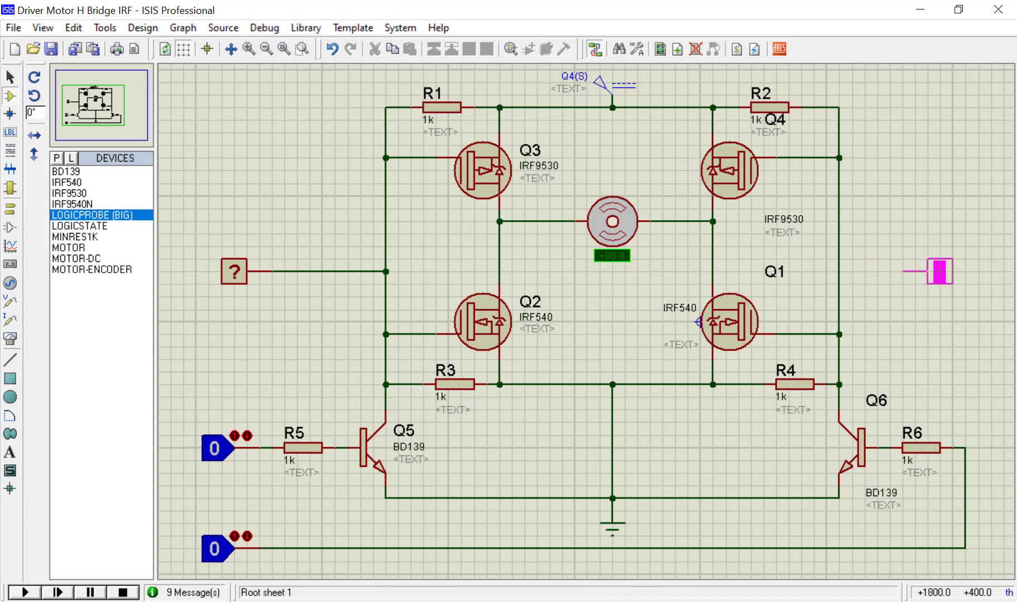
Step: Place a second big logic probe beside the Q4/Q1 gate line and wire it to that line
{"action": "left_click", "coordinate": [937, 272]}
{"action": "left_click", "coordinate": [908, 272]}
{"action": "left_click", "coordinate": [840, 272]}
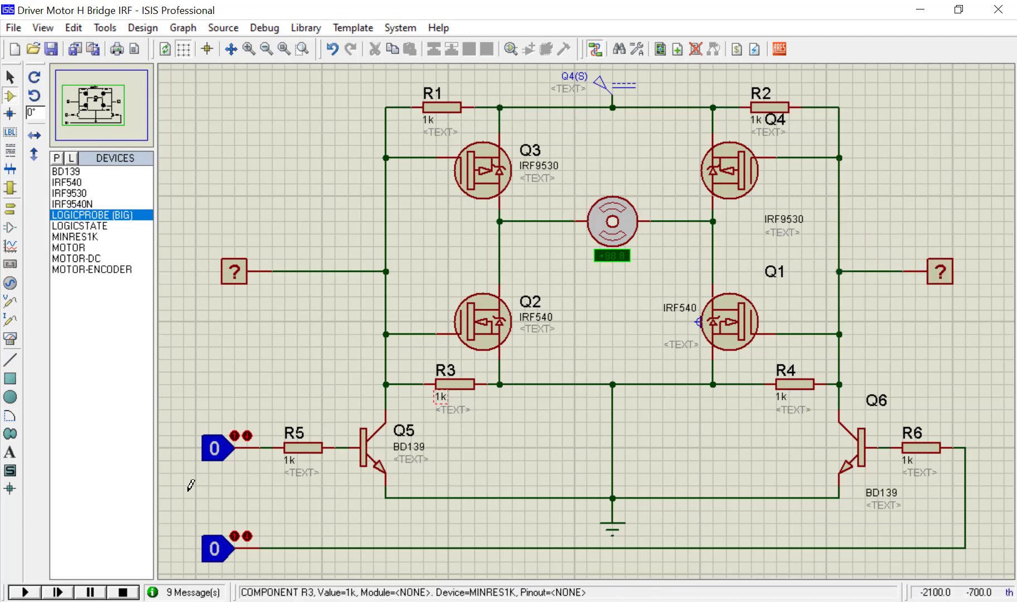
Step: Start the simulation and set only the R5 input to 1, followed by only the R6 input at 1
{"action": "left_click", "coordinate": [25, 592]}
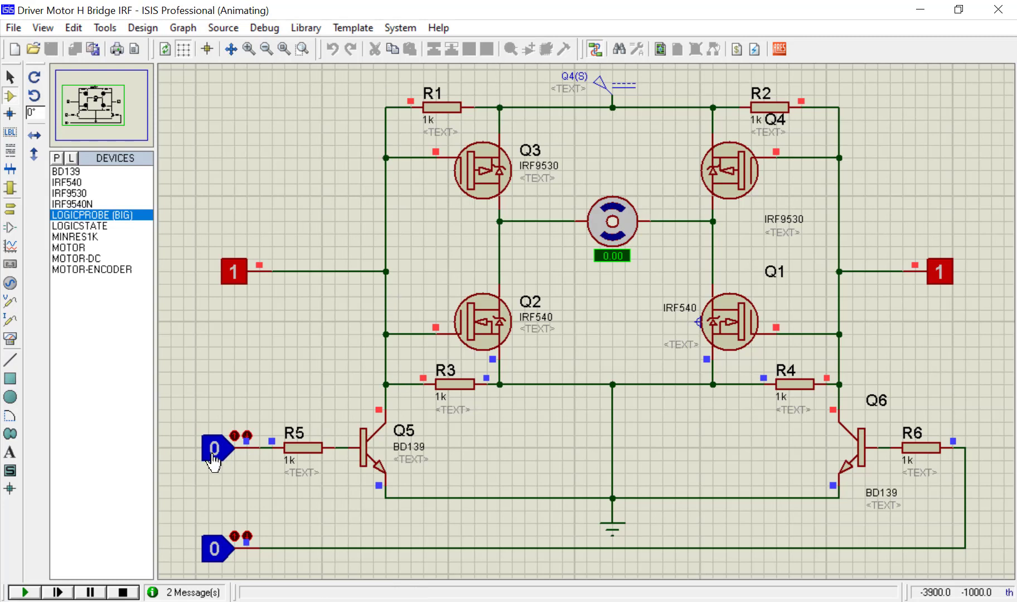
{"action": "left_click", "coordinate": [250, 451]}
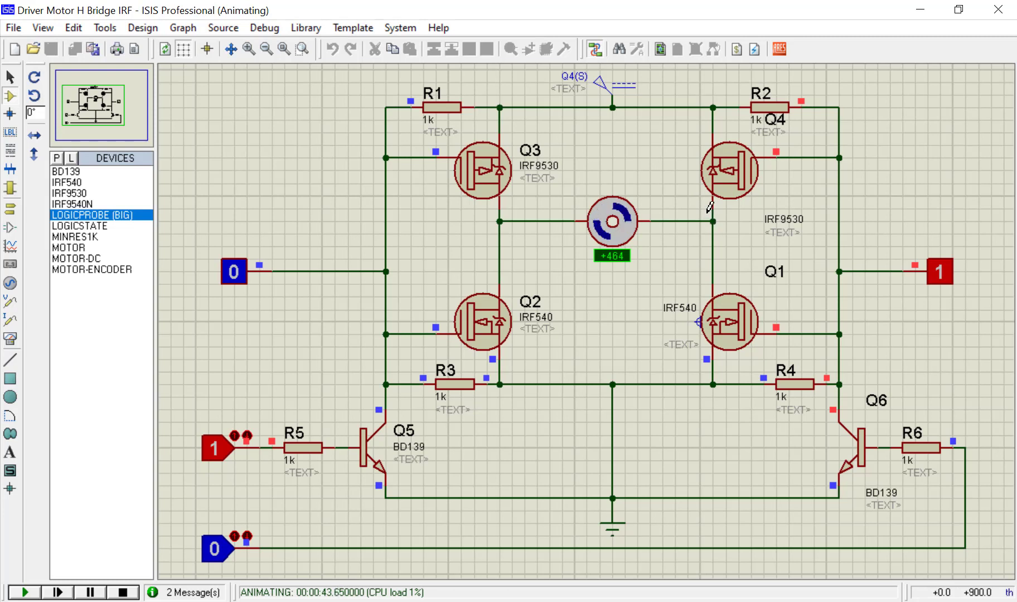
{"action": "left_click", "coordinate": [240, 281]}
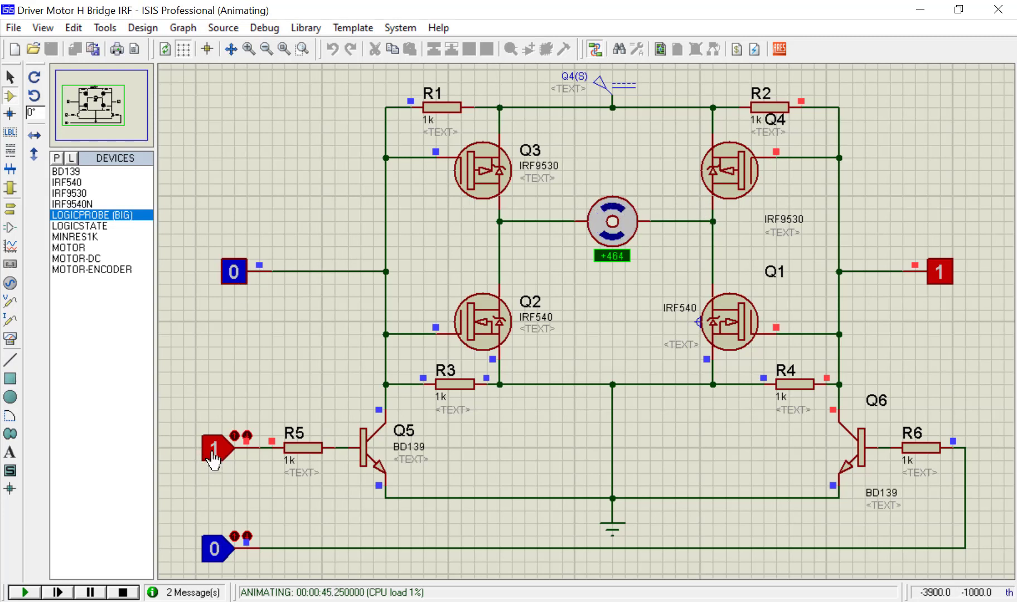
{"action": "left_click", "coordinate": [226, 540]}
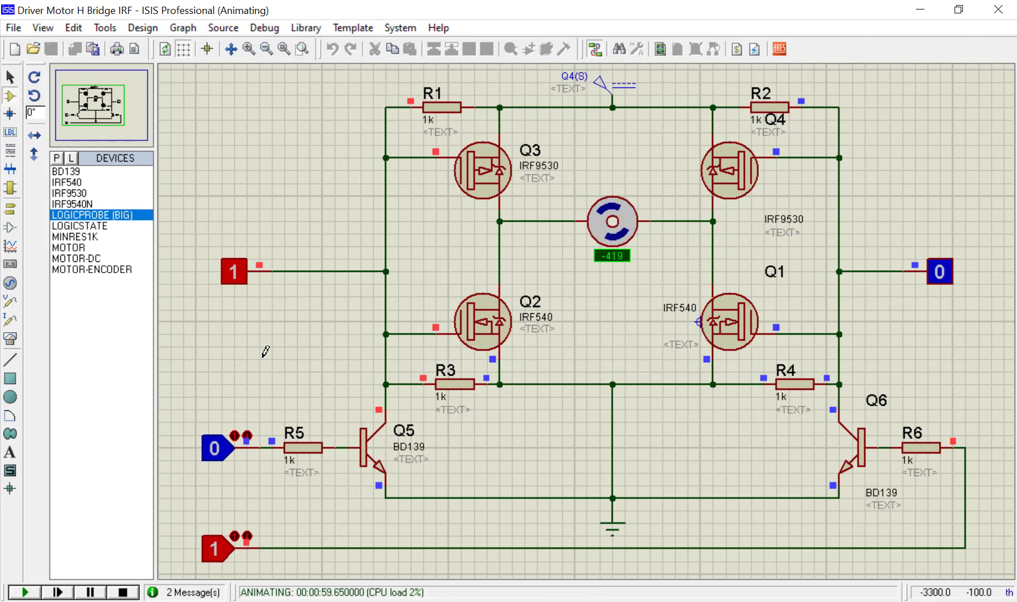
Step: Set both logic inputs to 1 at the same time, and return both to 0
{"action": "left_click", "coordinate": [216, 449]}
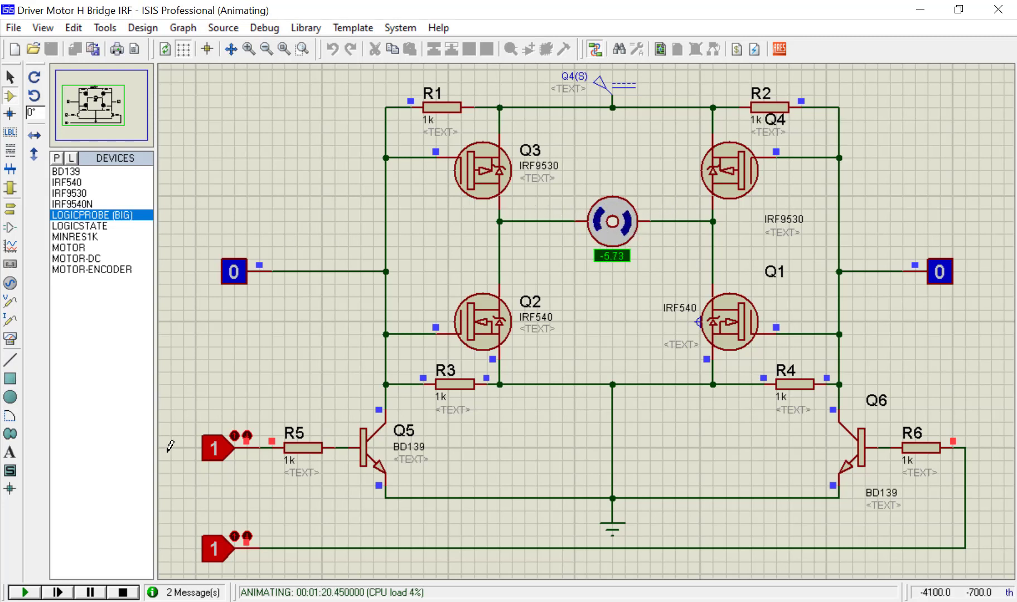
{"action": "left_click", "coordinate": [205, 458]}
{"action": "left_click", "coordinate": [217, 548]}
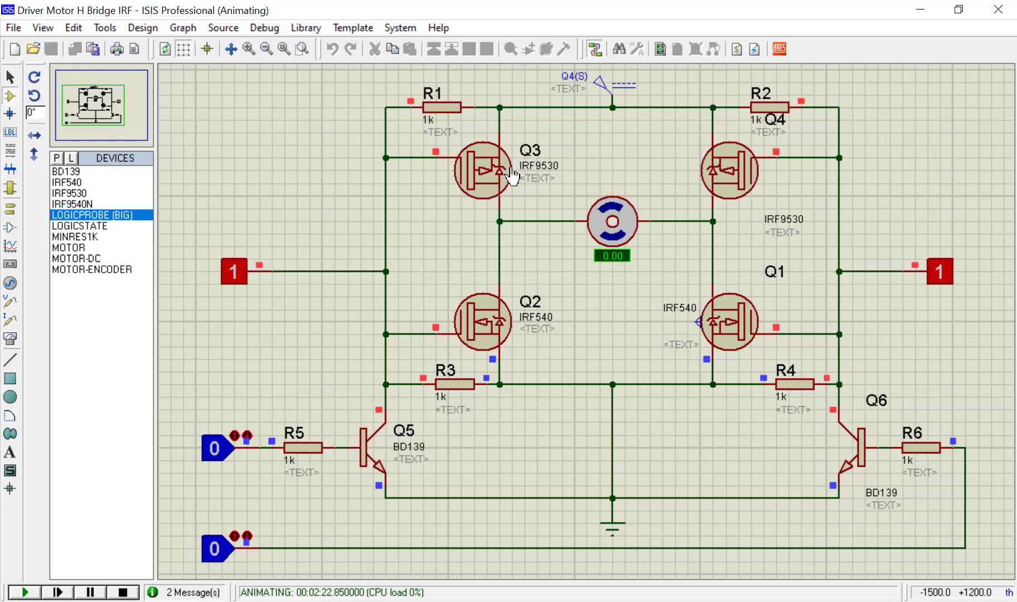
Step: Examine MOSFET Q3 and the whole bridge with both inputs at 0, and stop the simulation
{"action": "scroll", "coordinate": [512, 170], "scroll_direction": "up", "scroll_amount": 2}
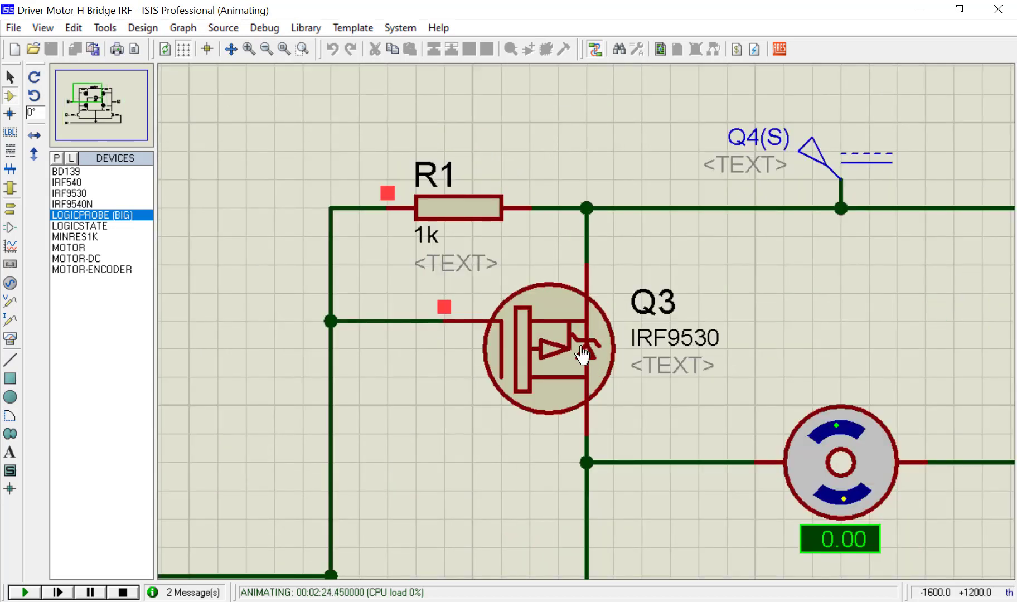
{"action": "scroll", "coordinate": [584, 352], "scroll_direction": "down", "scroll_amount": 2}
{"action": "left_click", "coordinate": [140, 118]}
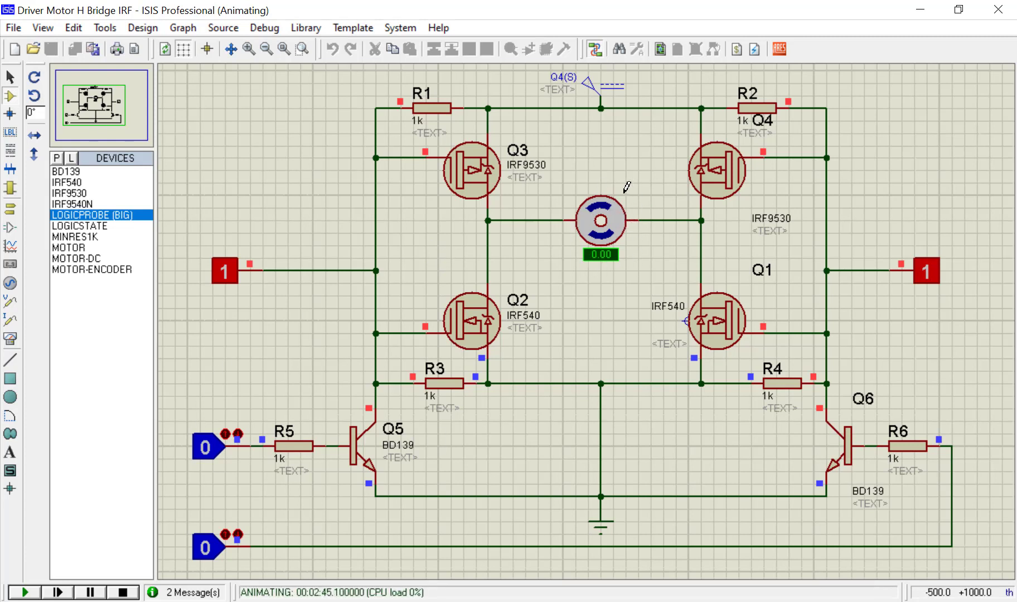
{"action": "left_click", "coordinate": [123, 592]}
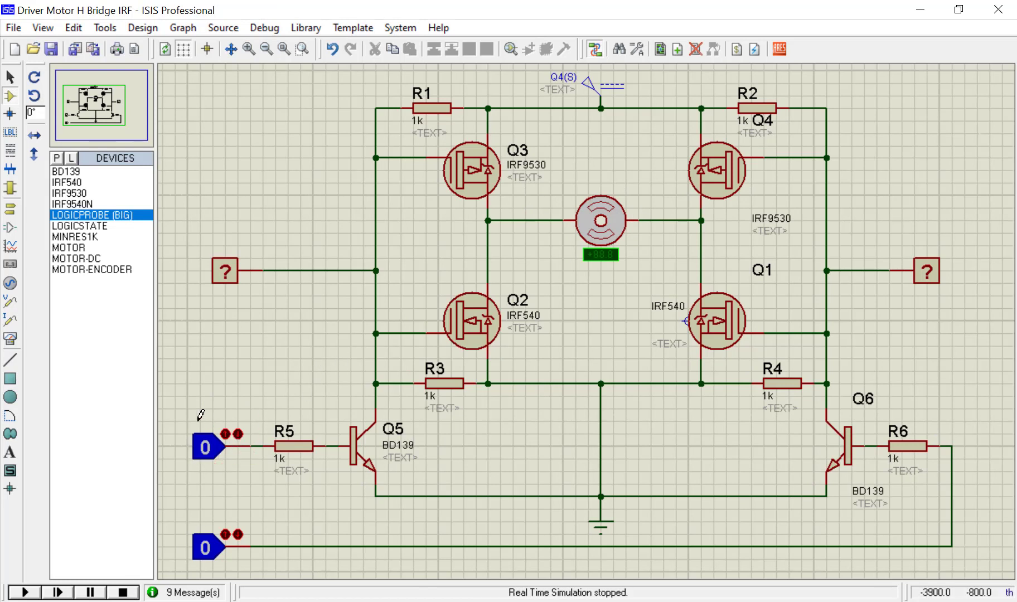